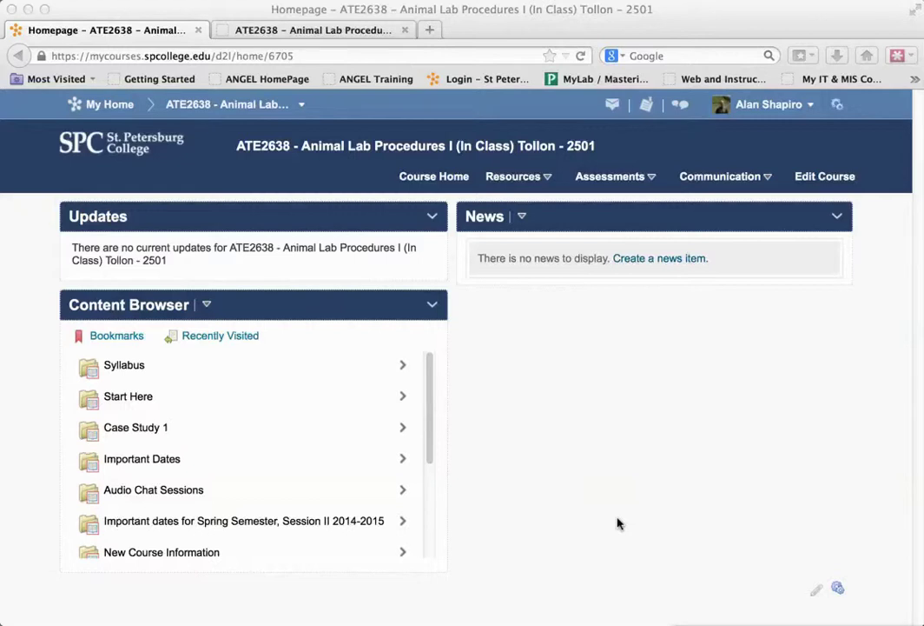
Step: In the ANGEL course, open the settings of the Module 2 Quiz under Module 2 - Week 2 and examine its time settings
{"action": "left_click", "coordinate": [293, 31]}
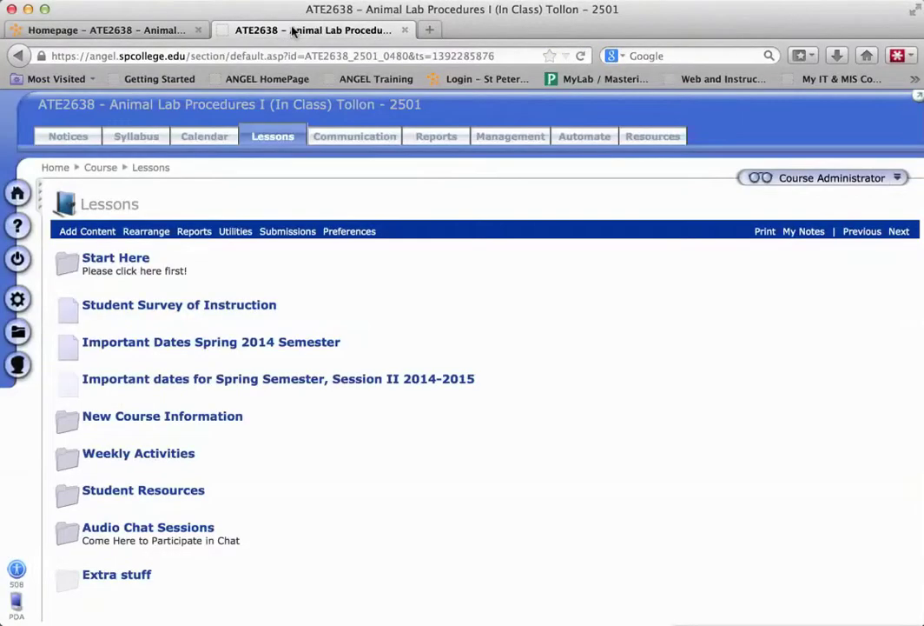
{"action": "mouse_move", "coordinate": [157, 432]}
{"action": "left_click", "coordinate": [138, 452]}
{"action": "left_click", "coordinate": [138, 306]}
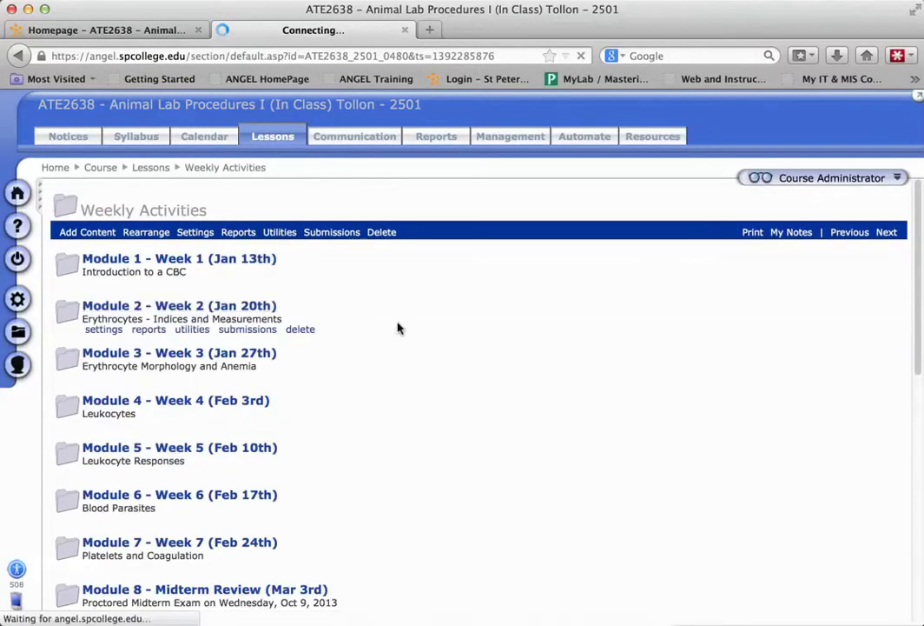
{"action": "scroll", "coordinate": [281, 373], "scroll_direction": "down", "scroll_amount": 1}
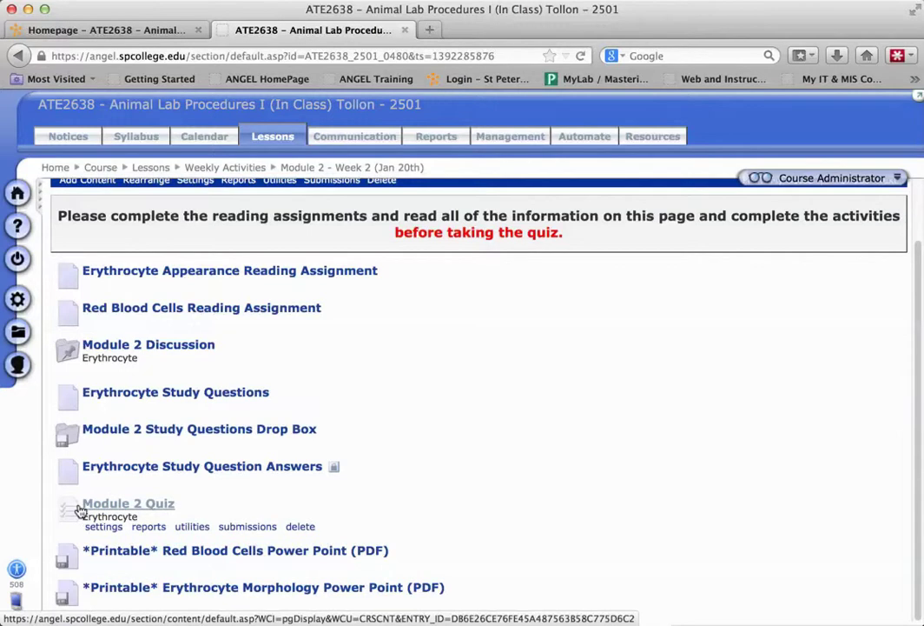
{"action": "left_click", "coordinate": [103, 527]}
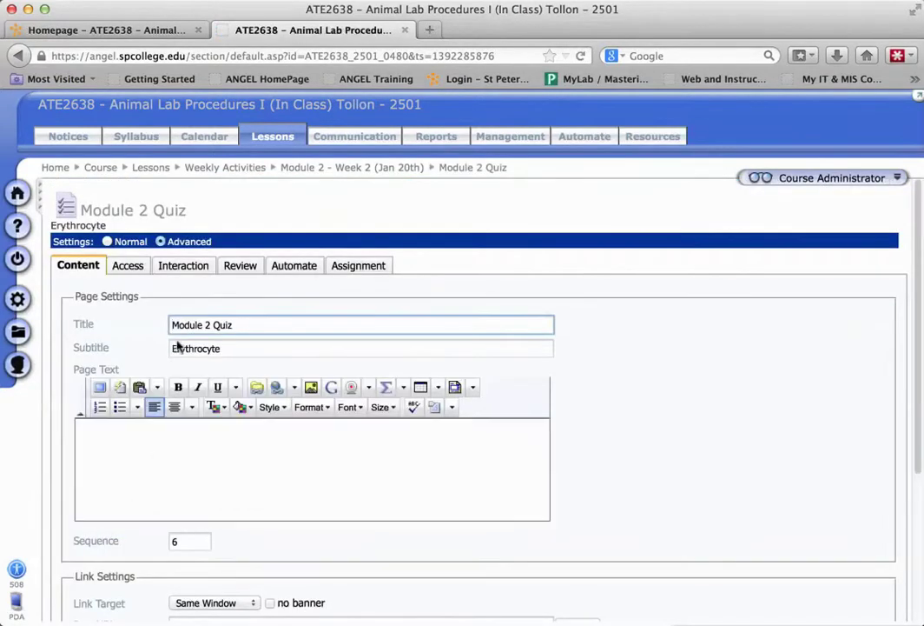
{"action": "left_click", "coordinate": [190, 265]}
{"action": "scroll", "coordinate": [523, 391], "scroll_direction": "down", "scroll_amount": 10}
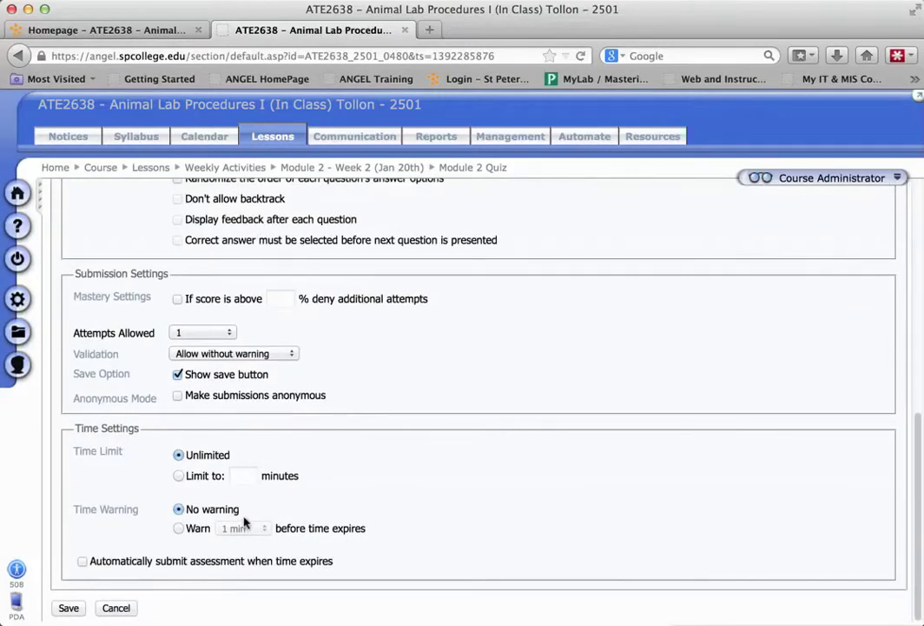
Step: Switch to the MyCourses version of the course and open its list of quizzes to find the Module 2 Quiz
{"action": "left_click", "coordinate": [103, 34]}
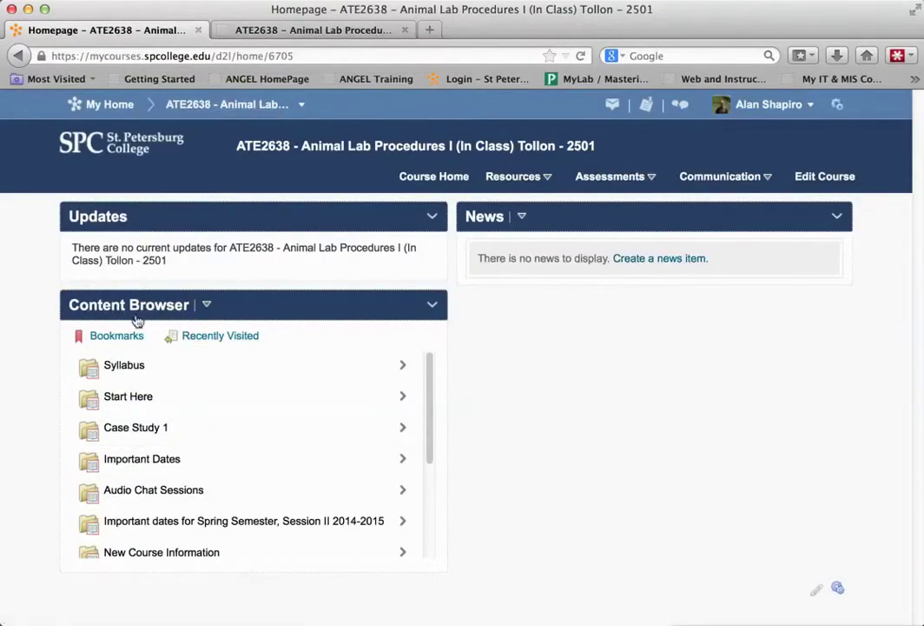
{"action": "left_click", "coordinate": [653, 181]}
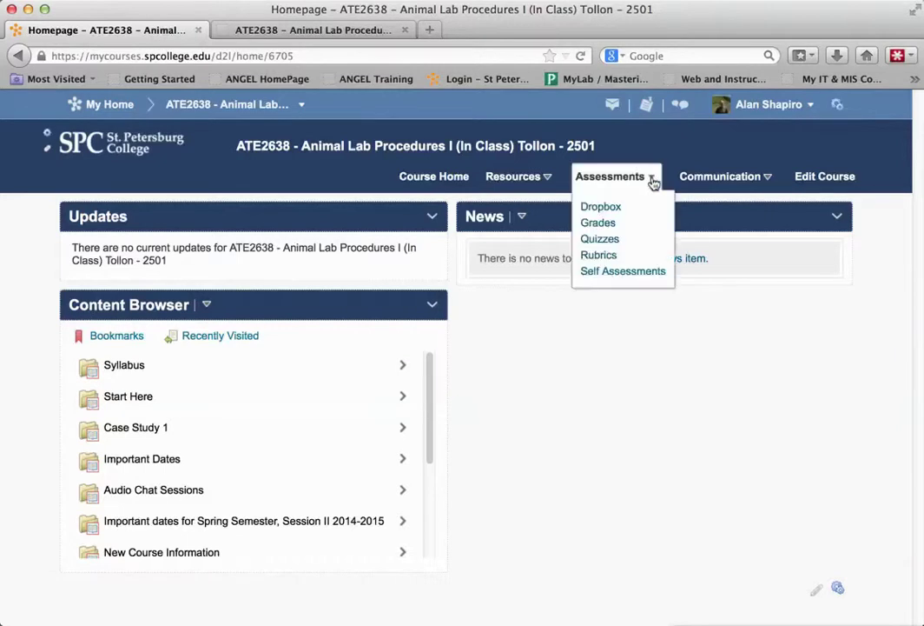
{"action": "left_click", "coordinate": [600, 241]}
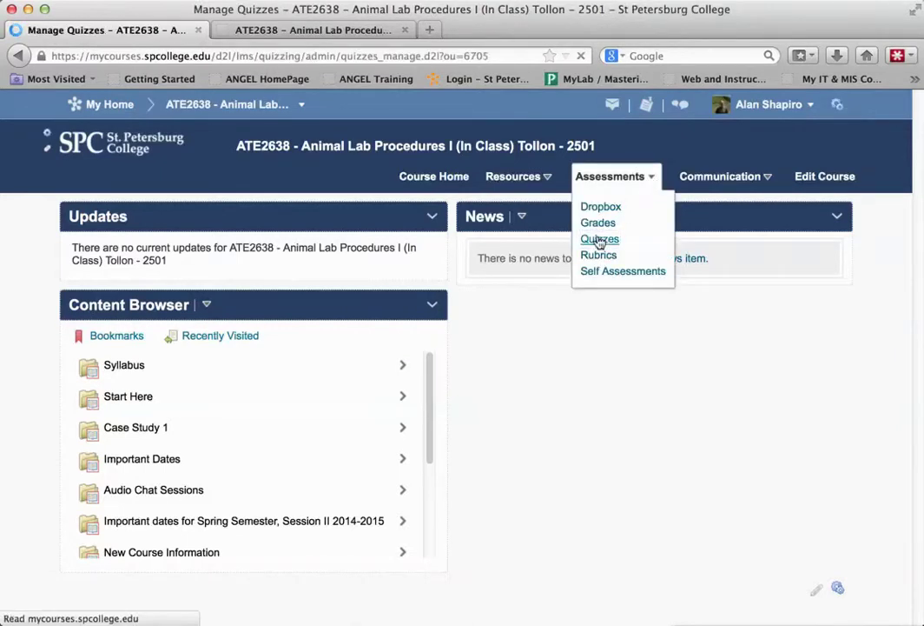
{"action": "scroll", "coordinate": [466, 332], "scroll_direction": "down", "scroll_amount": 5}
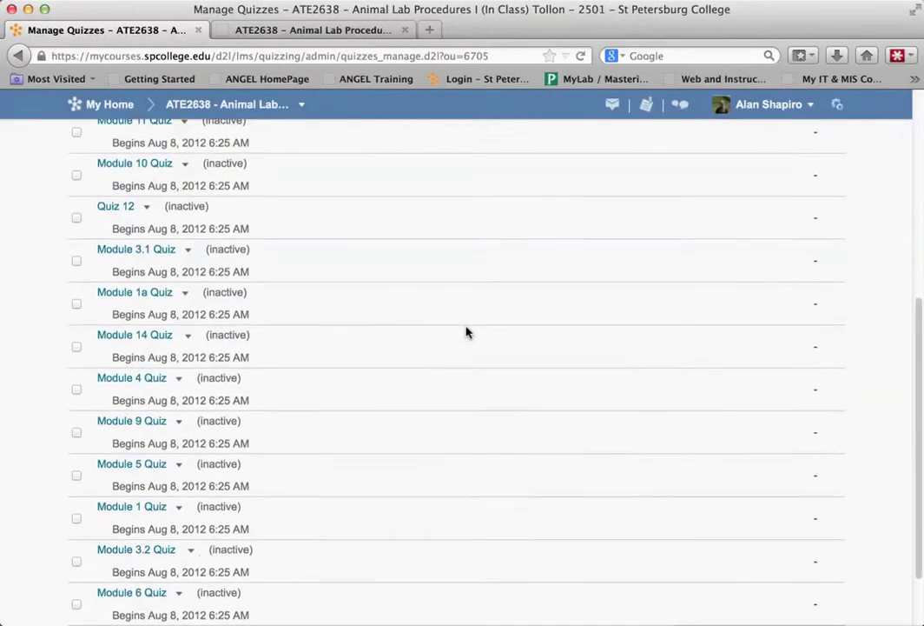
{"action": "scroll", "coordinate": [466, 332], "scroll_direction": "up", "scroll_amount": 1}
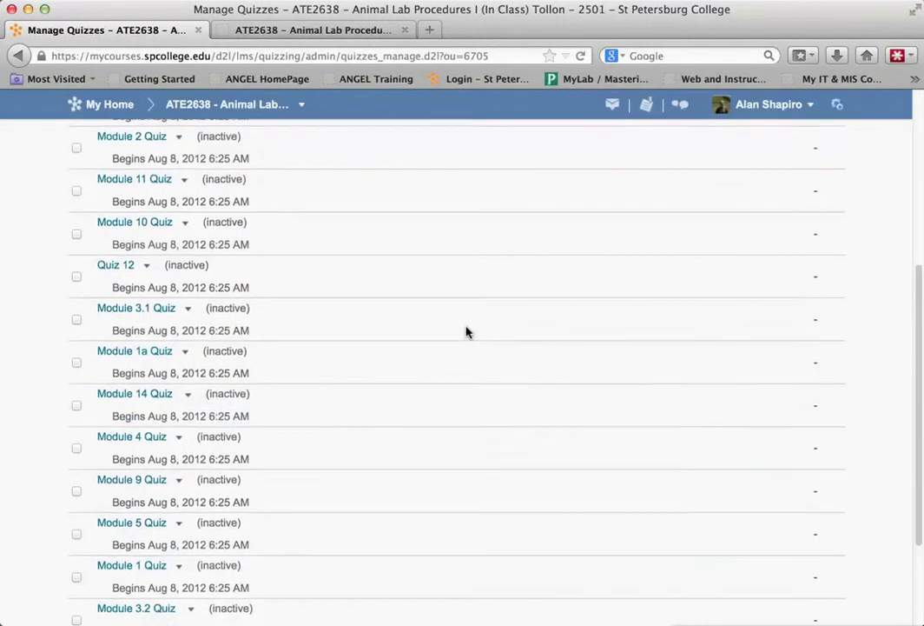
{"action": "scroll", "coordinate": [465, 331], "scroll_direction": "up", "scroll_amount": 1}
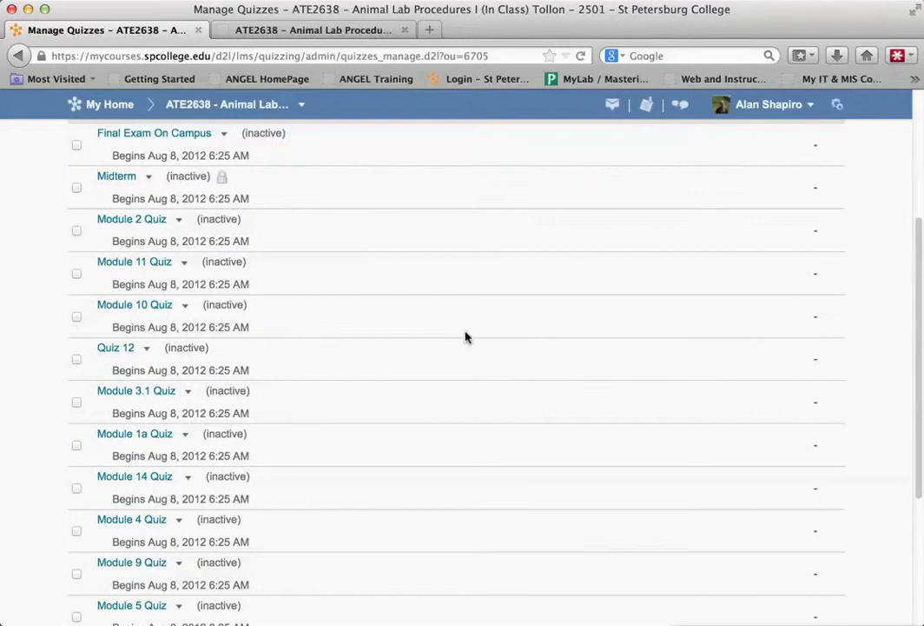
Step: Open the Module 2 Quiz for editing and go to the timing section of its restrictions
{"action": "left_click", "coordinate": [180, 220]}
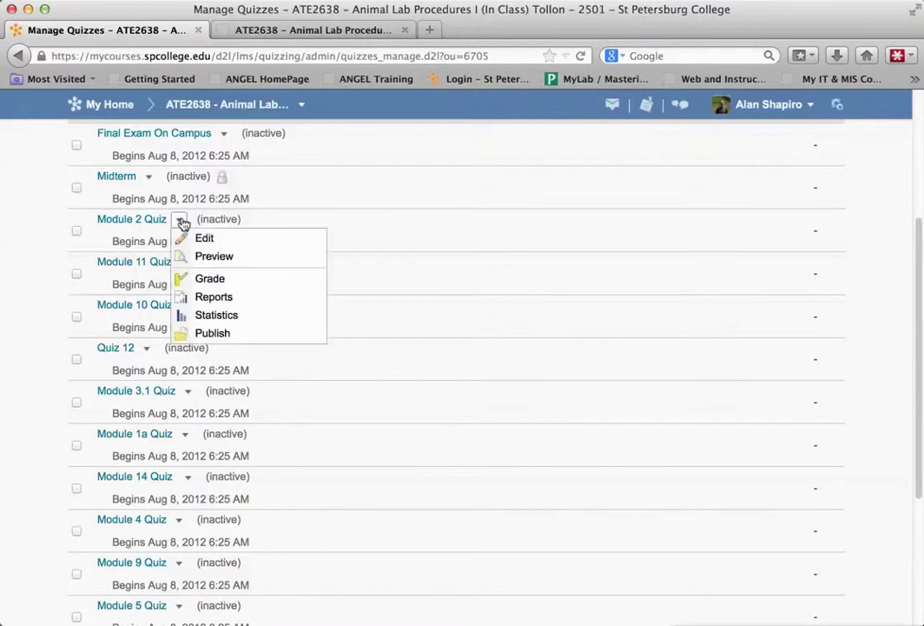
{"action": "left_click", "coordinate": [218, 241]}
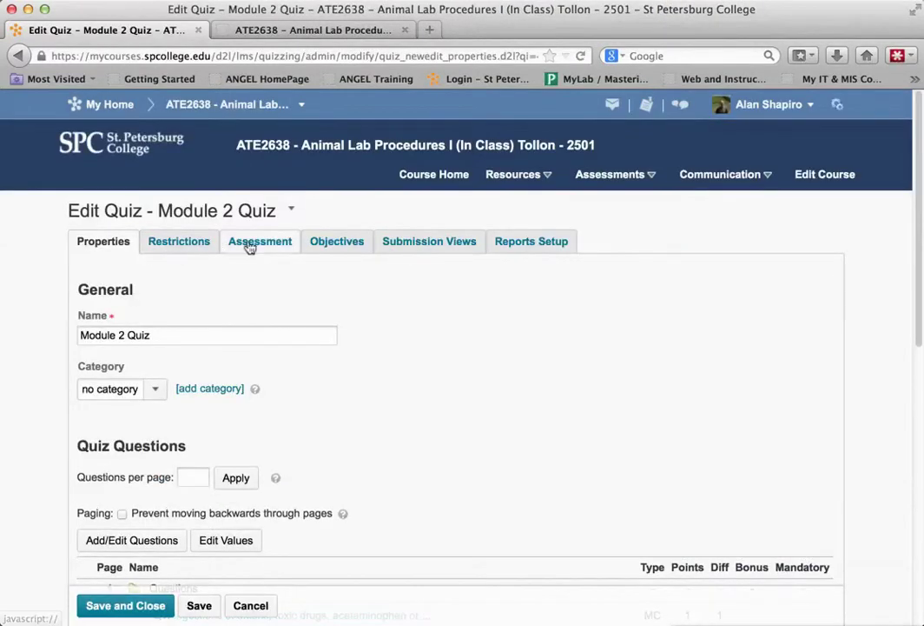
{"action": "left_click", "coordinate": [187, 245]}
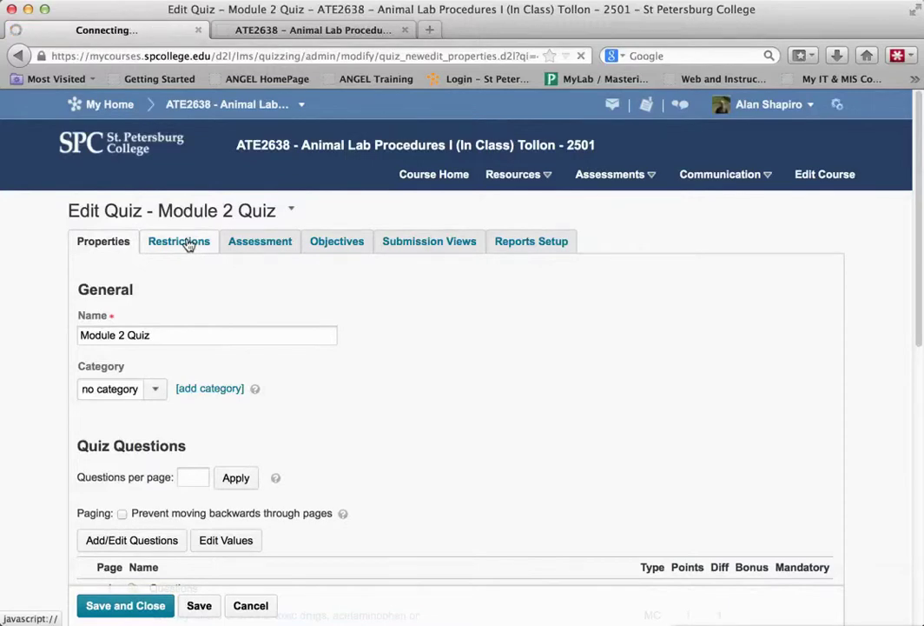
{"action": "scroll", "coordinate": [510, 462], "scroll_direction": "down", "scroll_amount": 1}
{"action": "scroll", "coordinate": [507, 455], "scroll_direction": "down", "scroll_amount": 10}
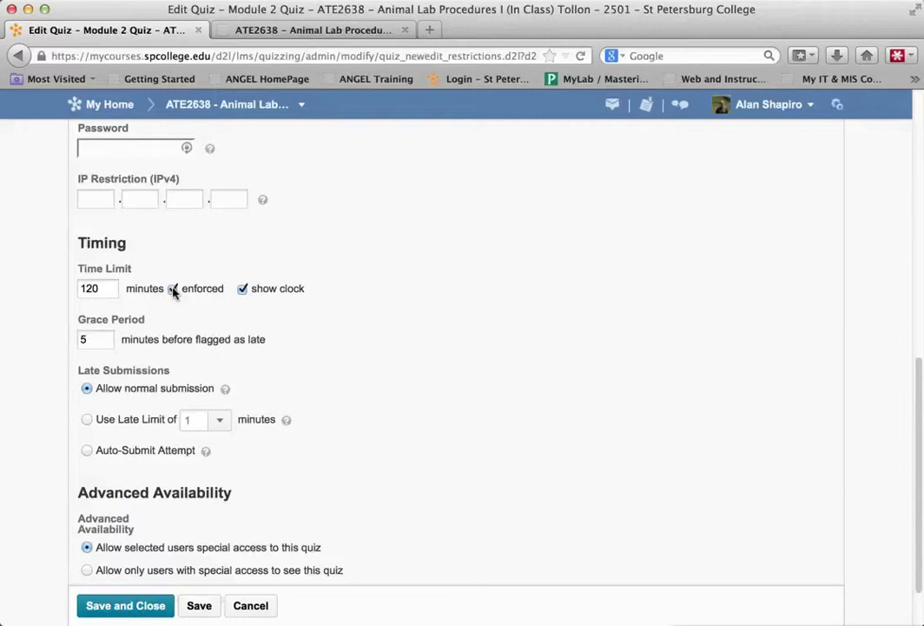
Step: Switch to the ANGEL course and set the Module 2 Quiz time limit to 120 minutes
{"action": "left_click", "coordinate": [243, 31]}
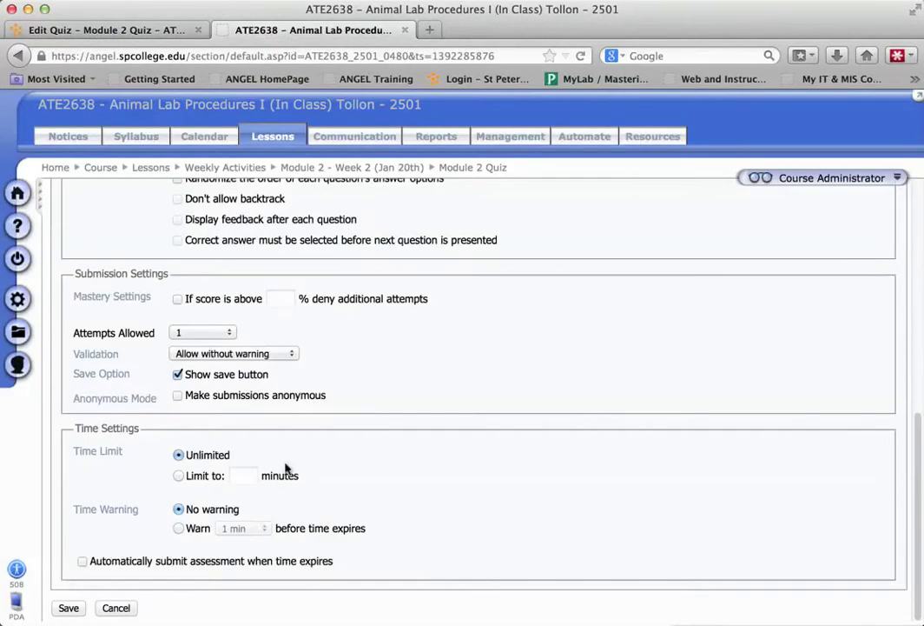
{"action": "left_click", "coordinate": [235, 473]}
{"action": "type", "text": "120"}
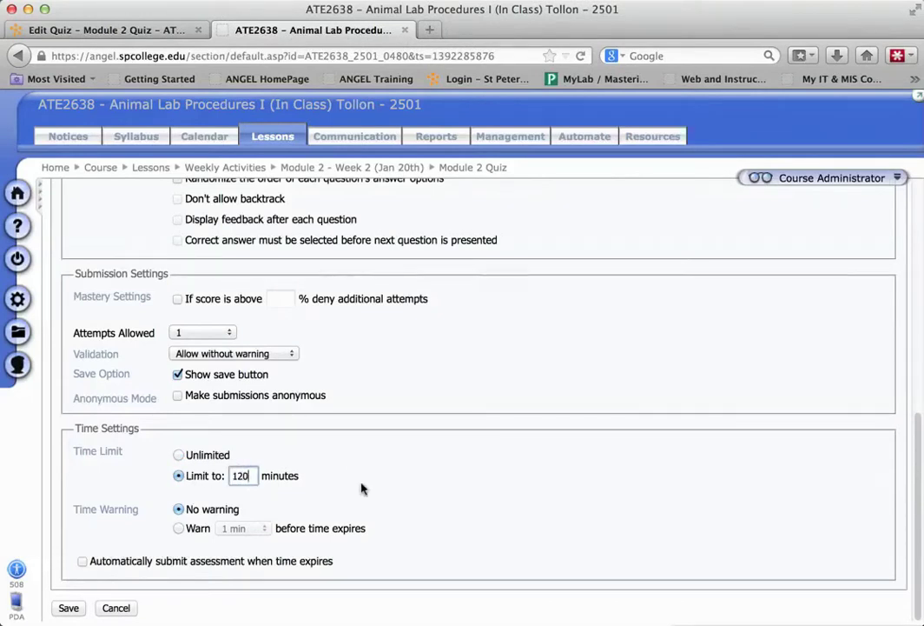
Step: Back in MyCourses, turn off the enforced time limit and the clock display for the Module 2 Quiz, and save the quiz
{"action": "left_click", "coordinate": [103, 28]}
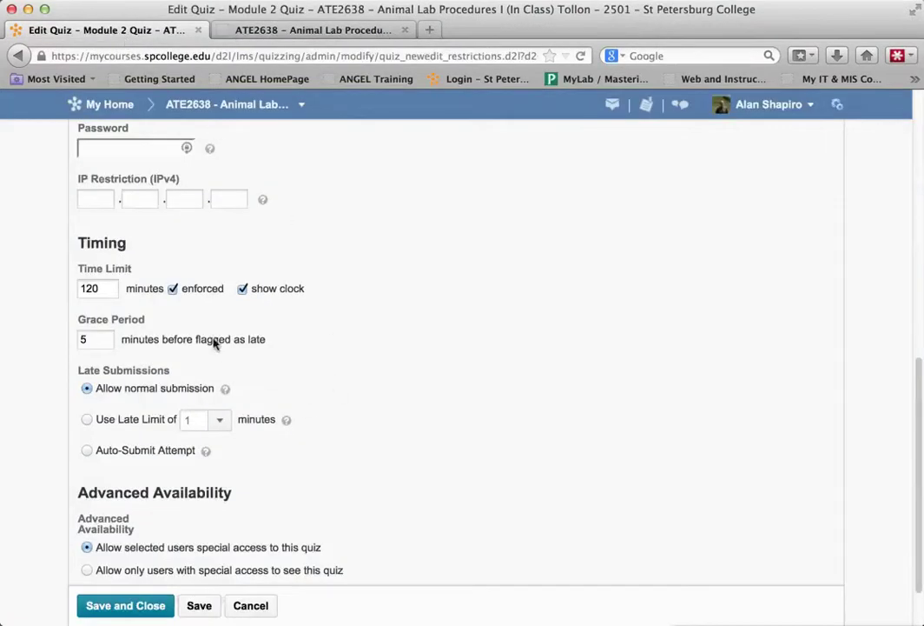
{"action": "left_click", "coordinate": [174, 290]}
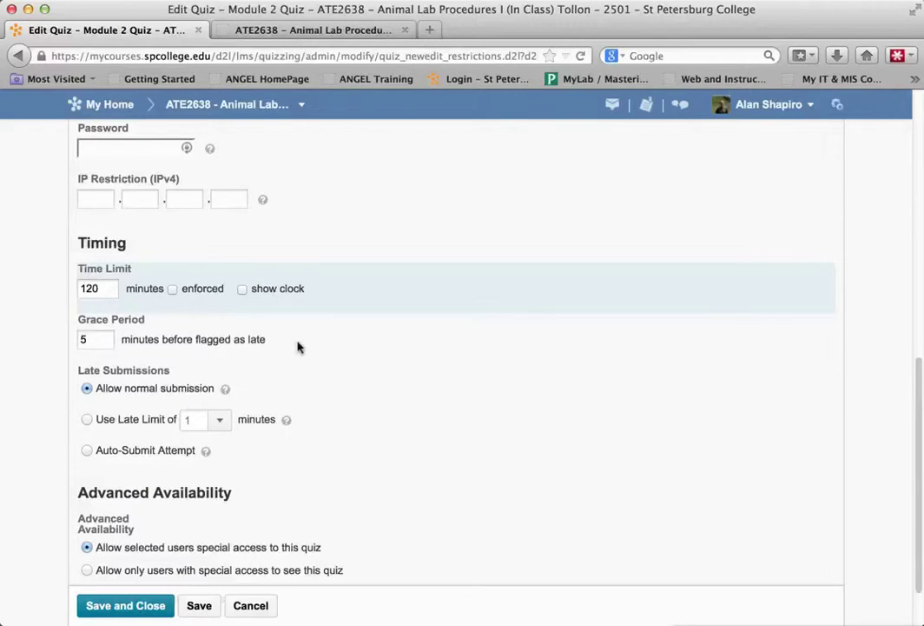
{"action": "scroll", "coordinate": [226, 488], "scroll_direction": "down", "scroll_amount": 2}
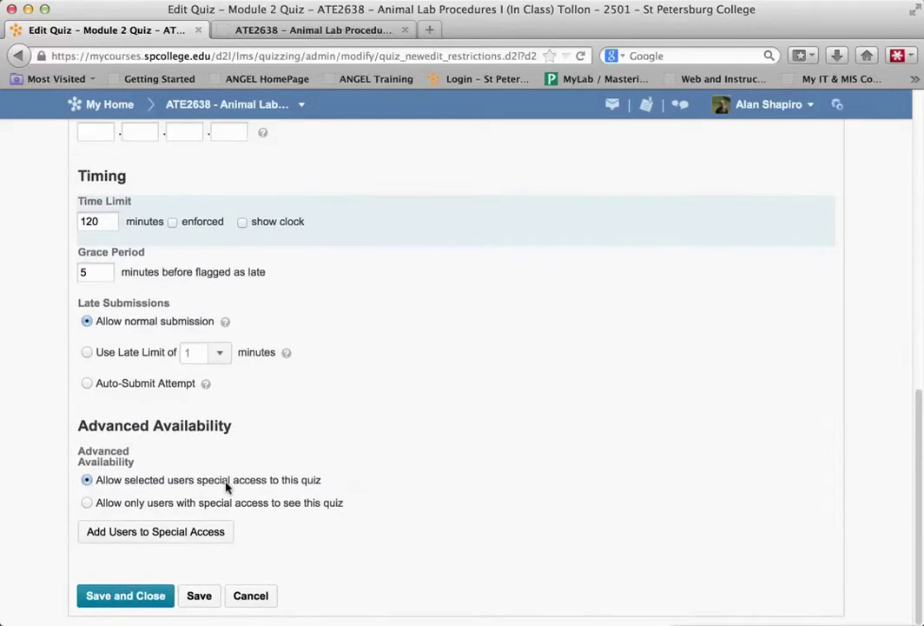
{"action": "left_click", "coordinate": [207, 597]}
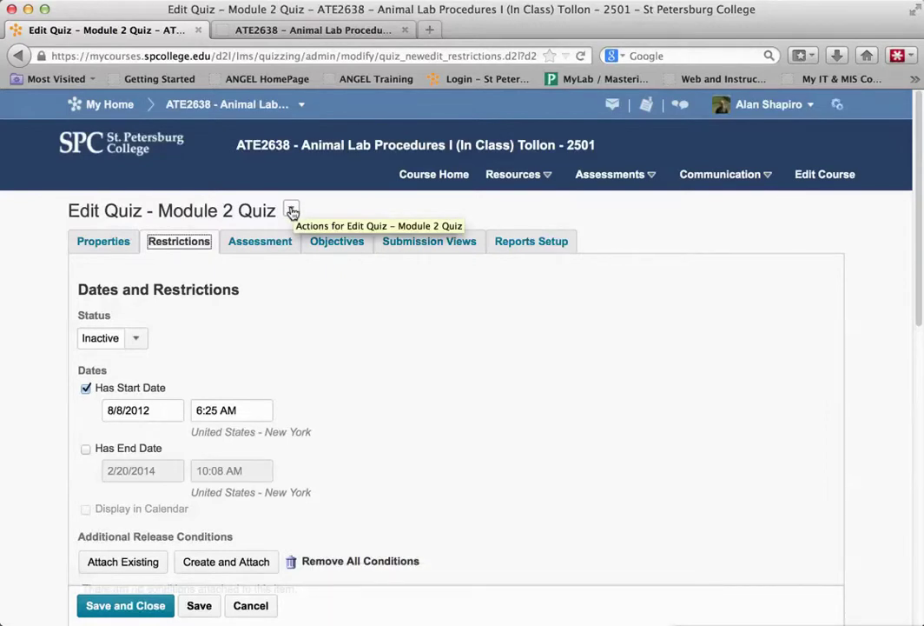
Step: Preview the Module 2 Quiz to check its time allowed, and exit the preview
{"action": "left_click", "coordinate": [292, 212]}
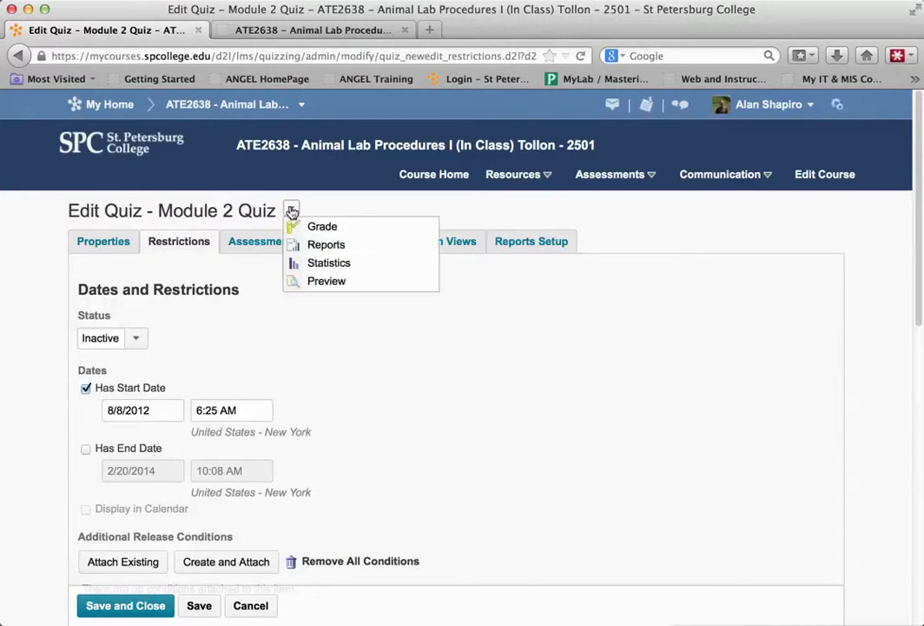
{"action": "left_click", "coordinate": [326, 282]}
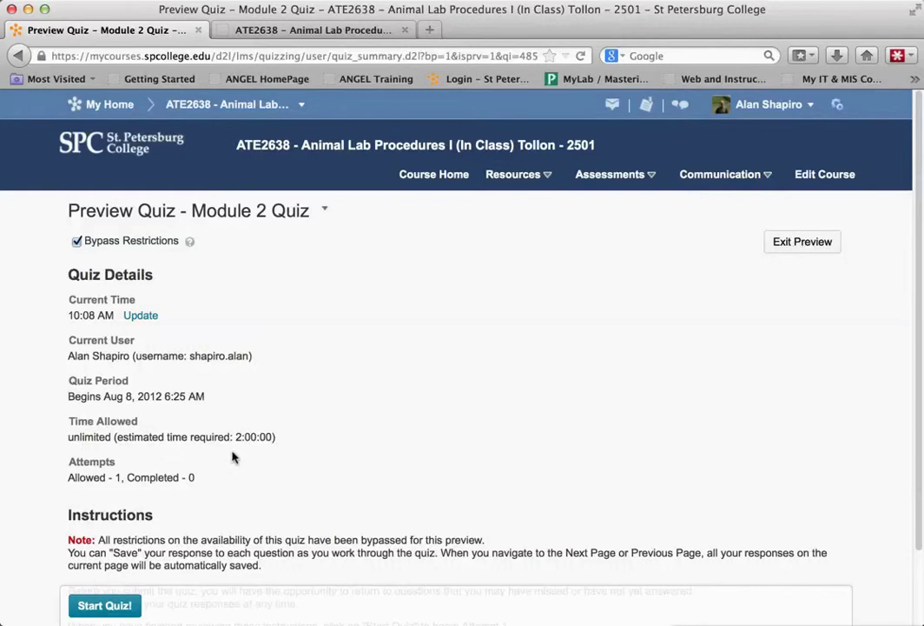
{"action": "left_click", "coordinate": [818, 243]}
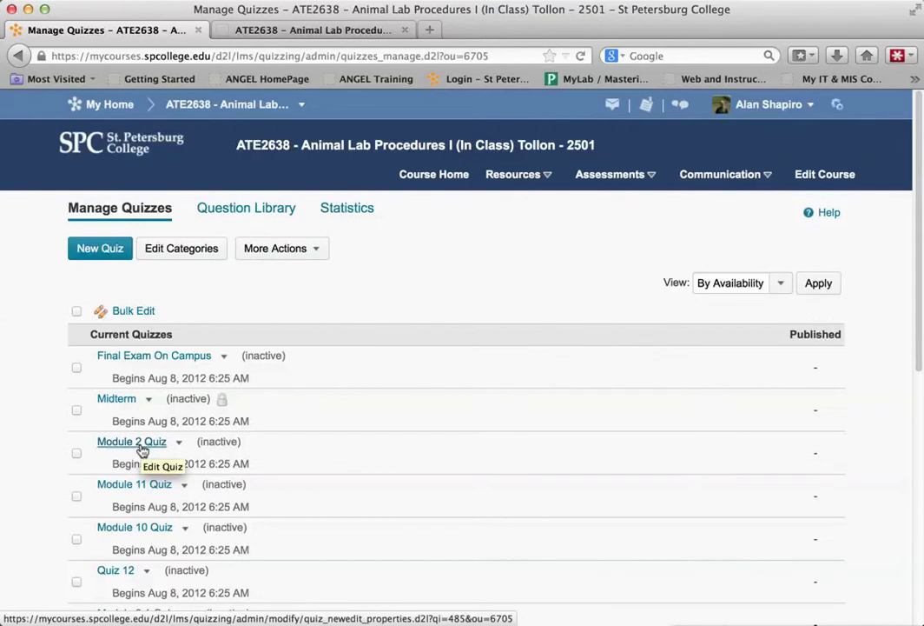
Step: Open the Module 11 Quiz for editing and show its restrictions
{"action": "scroll", "coordinate": [202, 476], "scroll_direction": "down", "scroll_amount": 1}
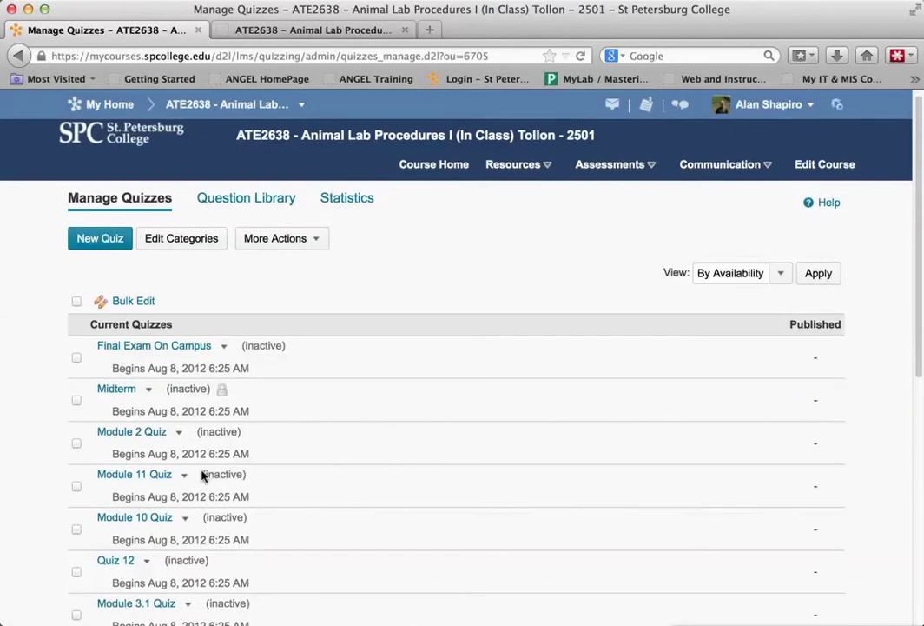
{"action": "scroll", "coordinate": [202, 476], "scroll_direction": "down", "scroll_amount": 1}
{"action": "left_click", "coordinate": [185, 470]}
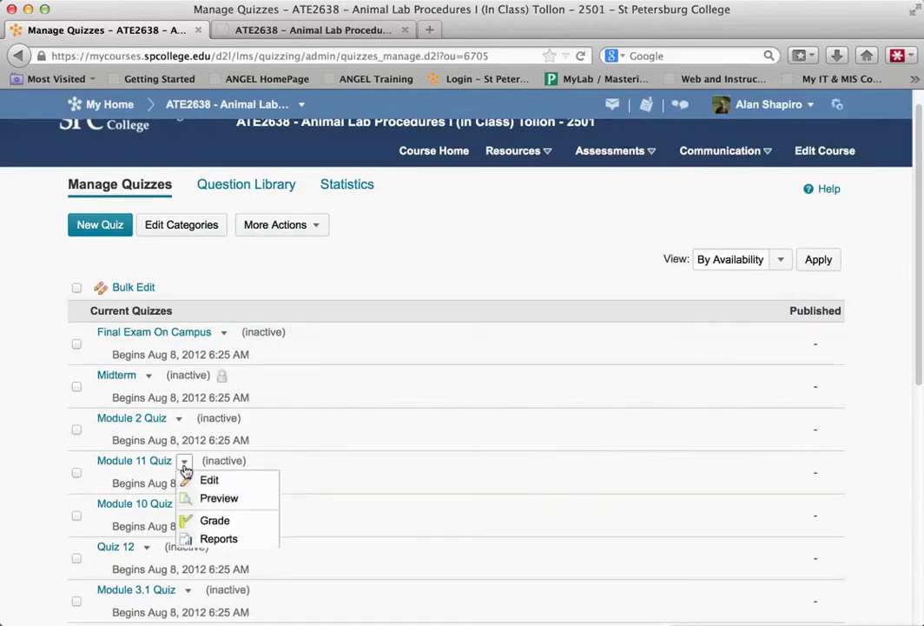
{"action": "left_click", "coordinate": [202, 480]}
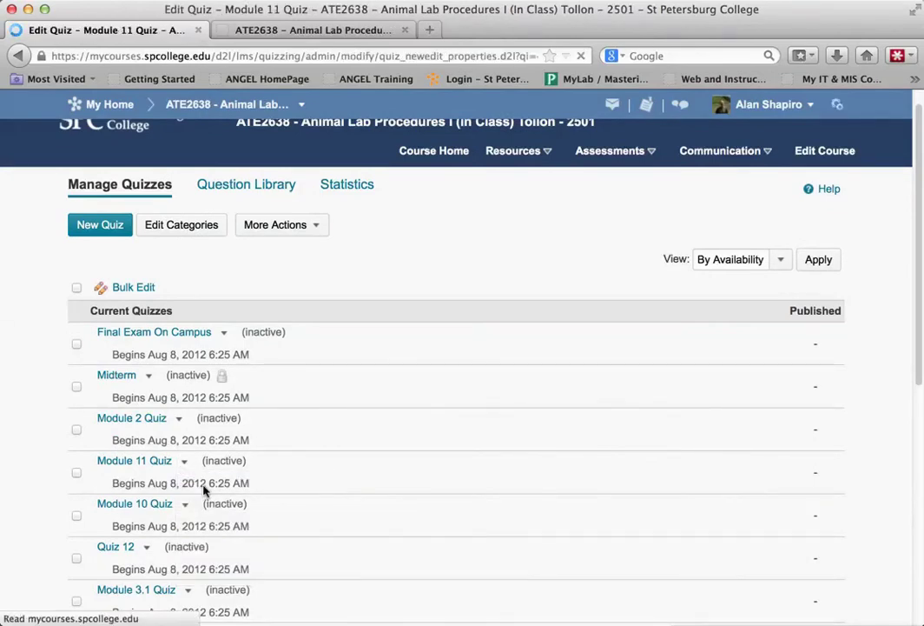
{"action": "left_click", "coordinate": [177, 245]}
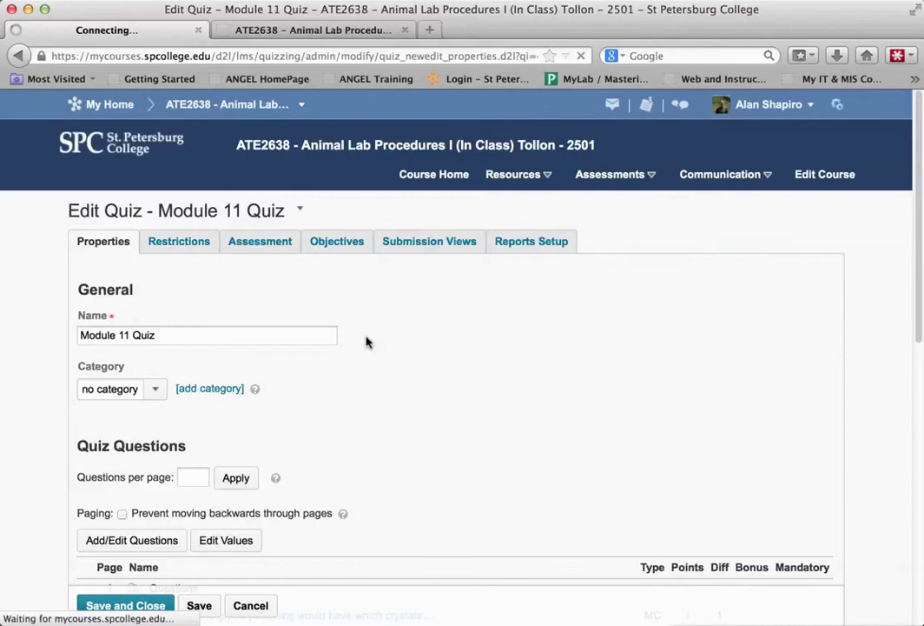
Step: Turn off the enforced time limit and the clock display for the Module 11 Quiz, then save and close it
{"action": "scroll", "coordinate": [358, 417], "scroll_direction": "down", "scroll_amount": 10}
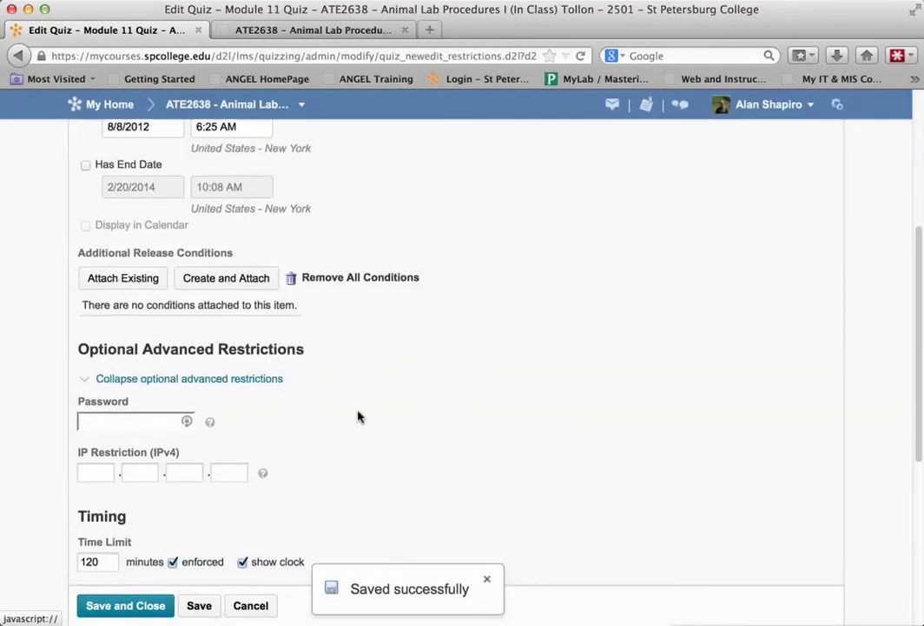
{"action": "left_click", "coordinate": [172, 375]}
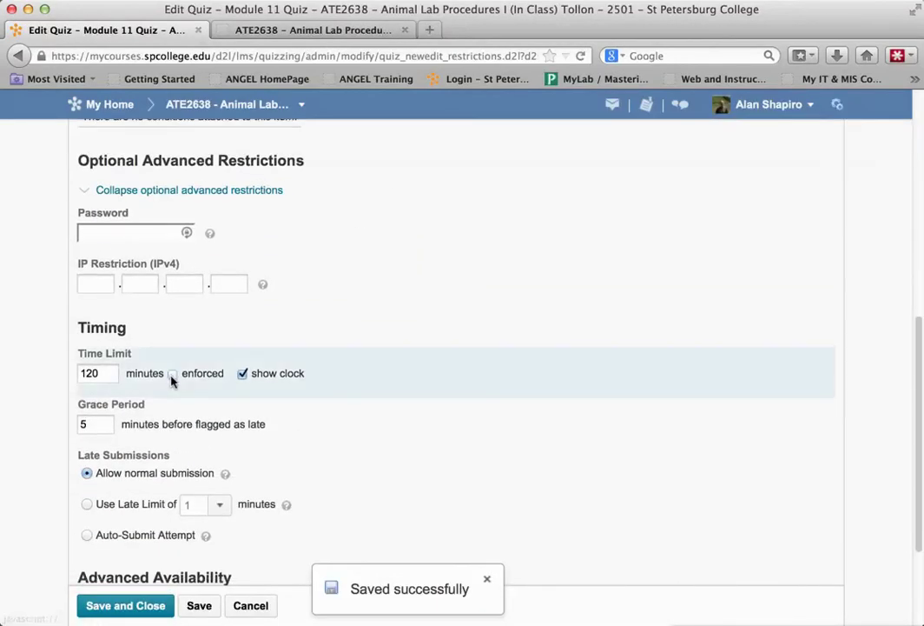
{"action": "left_click", "coordinate": [243, 375]}
{"action": "left_click", "coordinate": [139, 605]}
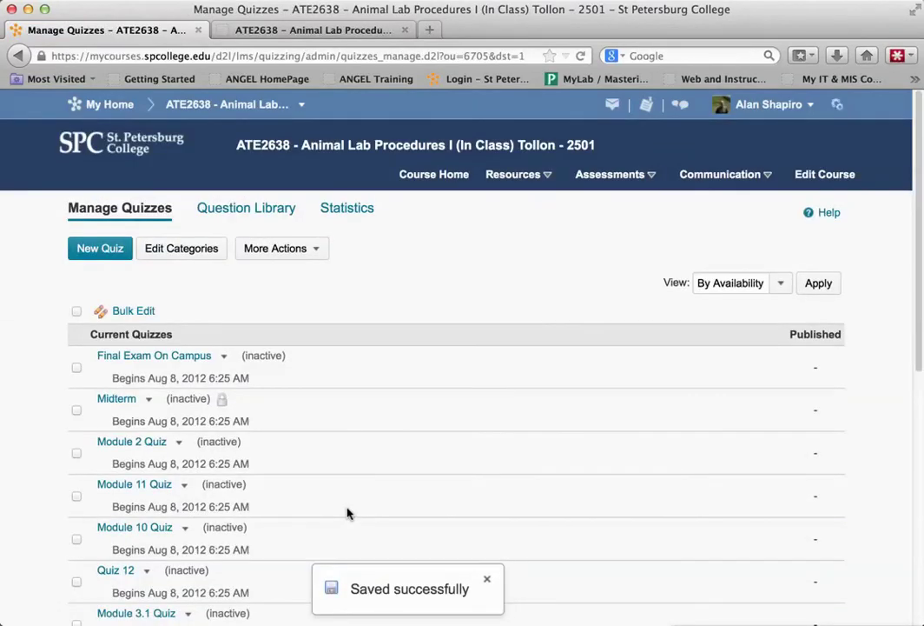
{"action": "scroll", "coordinate": [364, 483], "scroll_direction": "down", "scroll_amount": 6}
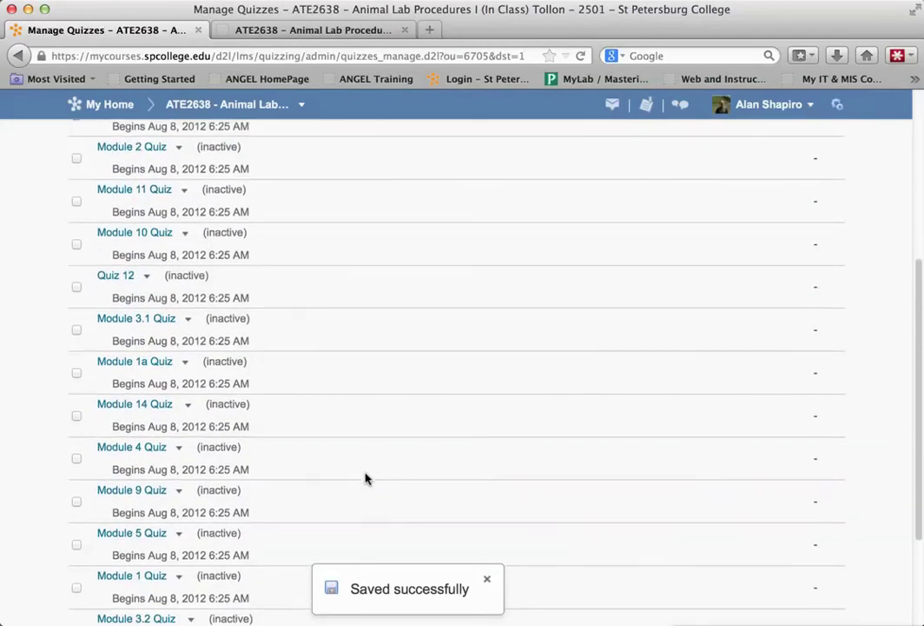
{"action": "scroll", "coordinate": [365, 478], "scroll_direction": "up", "scroll_amount": 4}
{"action": "scroll", "coordinate": [365, 478], "scroll_direction": "up", "scroll_amount": 1}
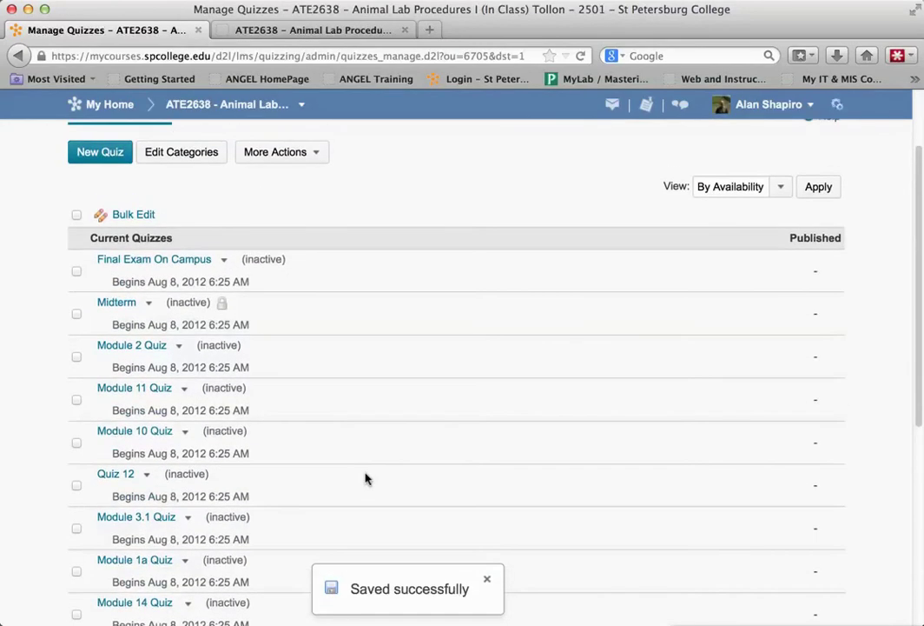
{"action": "scroll", "coordinate": [365, 478], "scroll_direction": "up", "scroll_amount": 2}
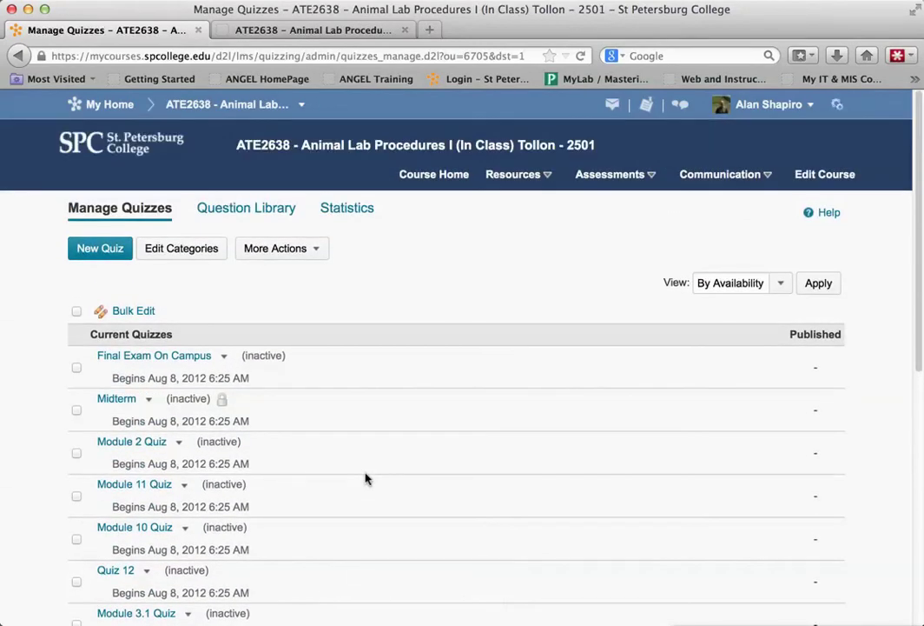